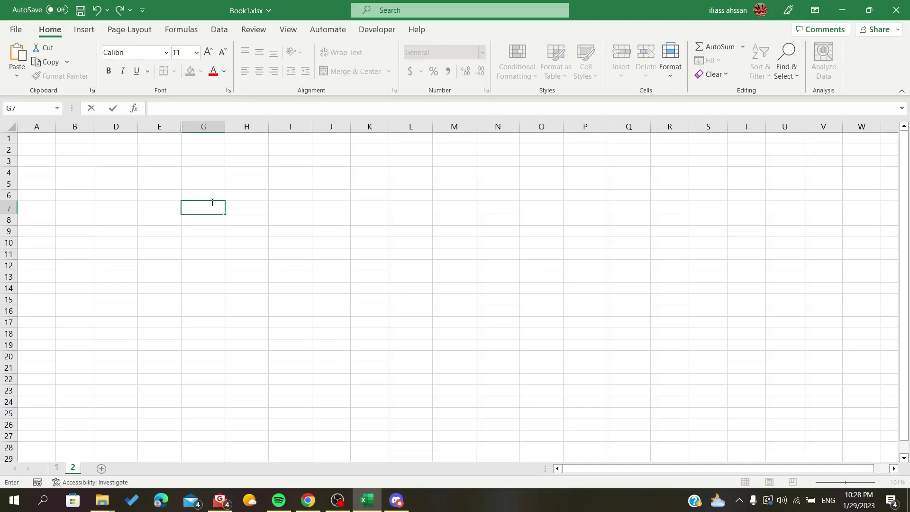
Enter the headers name in H6 and number in I6
click(241, 199)
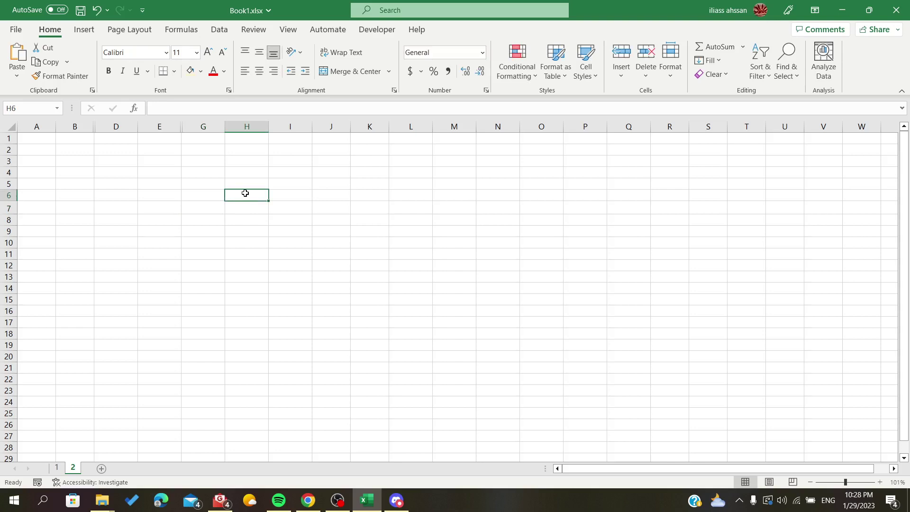
text(D)
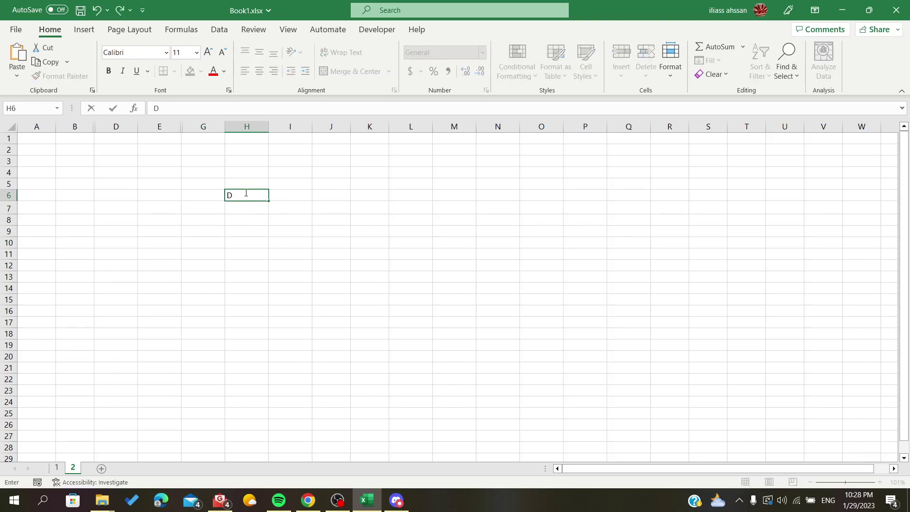
text(name)
click(259, 207)
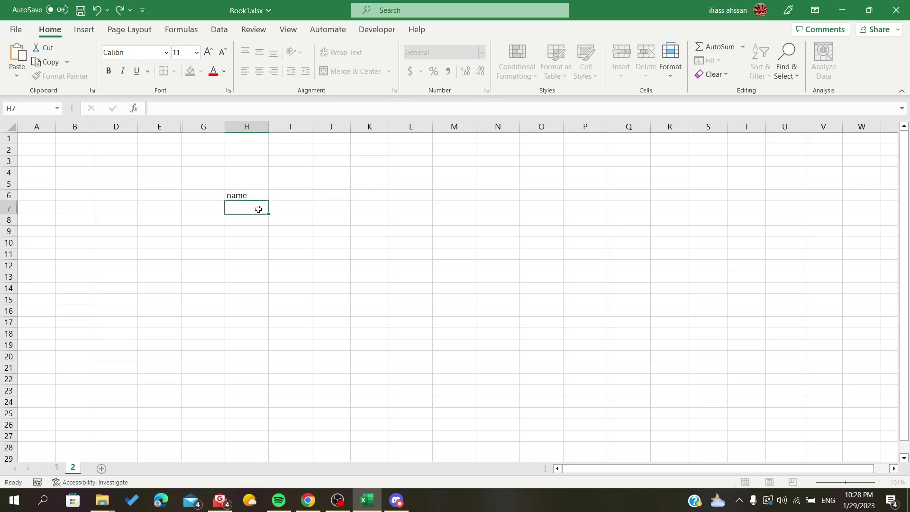
click(286, 198)
text(a)
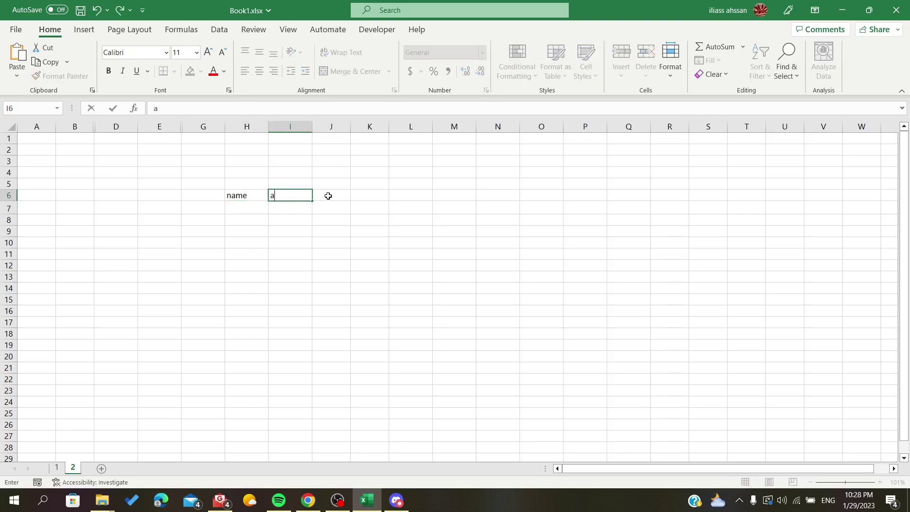
key(BackSpace)
key(BackSpace)
text(number)
click(352, 200)
Enter the Normalization header in J6 and widen column J to fit it
click(342, 196)
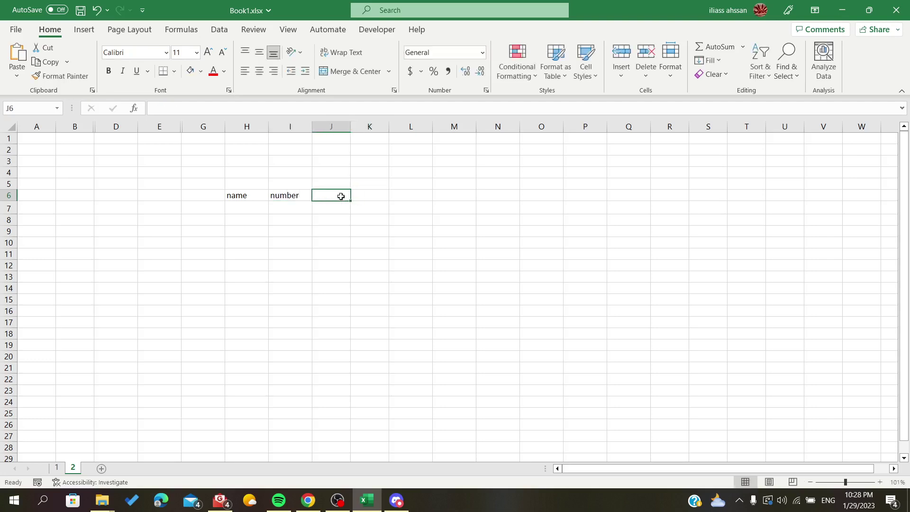
text(Normali)
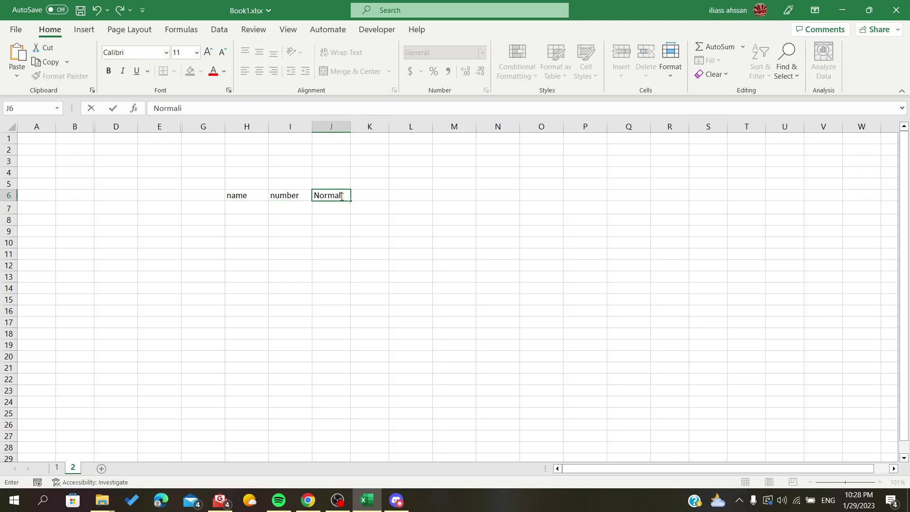
text(zat)
key(BackSpace)
key(BackSpace)
key(BackSpace)
text(wa)
text(za)
text(tio)
text(n)
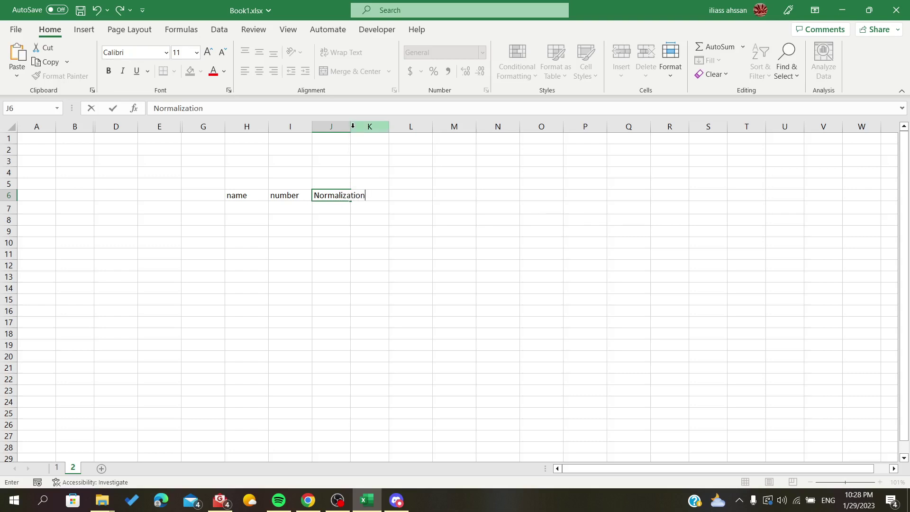
mouse_move(350, 126)
mouse_down()
mouse_move(361, 135)
mouse_move(368, 127)
mouse_up()
Fill item 1 through item 7 down H7:H13
click(241, 209)
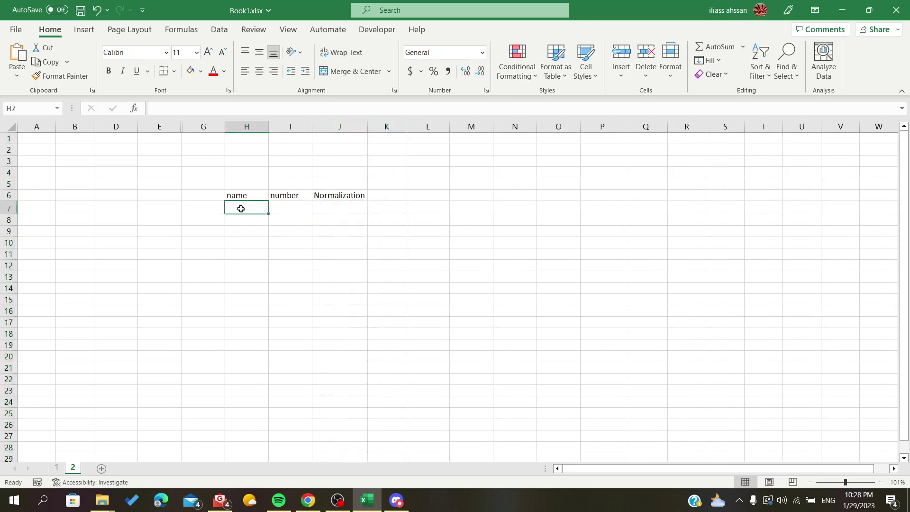
text(item 1)
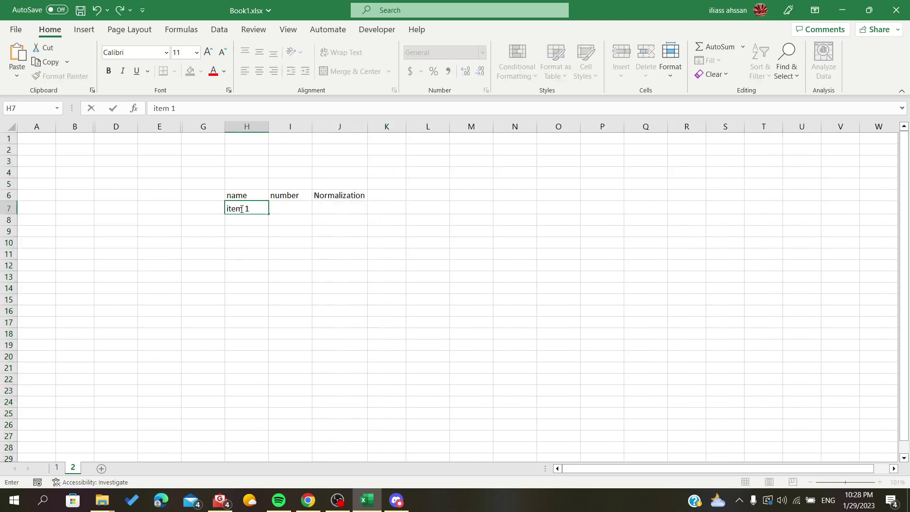
key(Return)
click(265, 210)
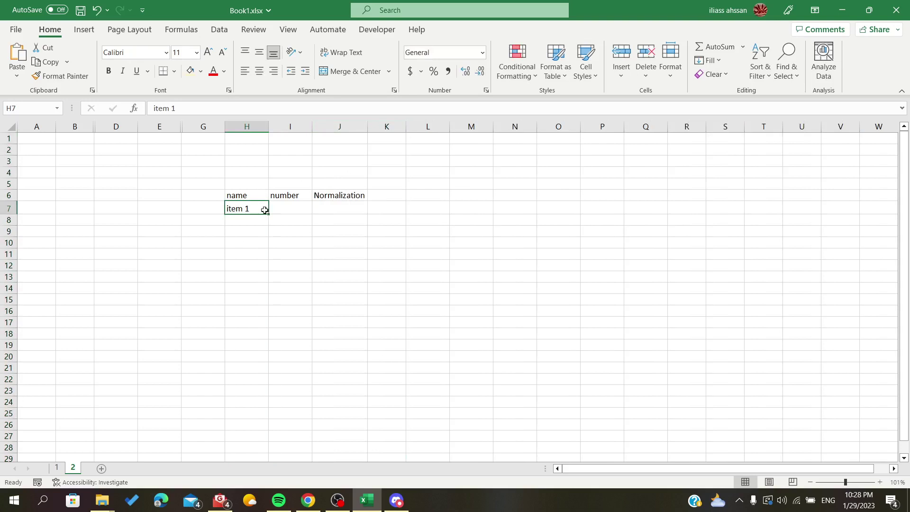
drag(265, 210, 263, 279)
Enter 5 and 10 in I7:I8 and extend the series to 35 in I13
click(282, 209)
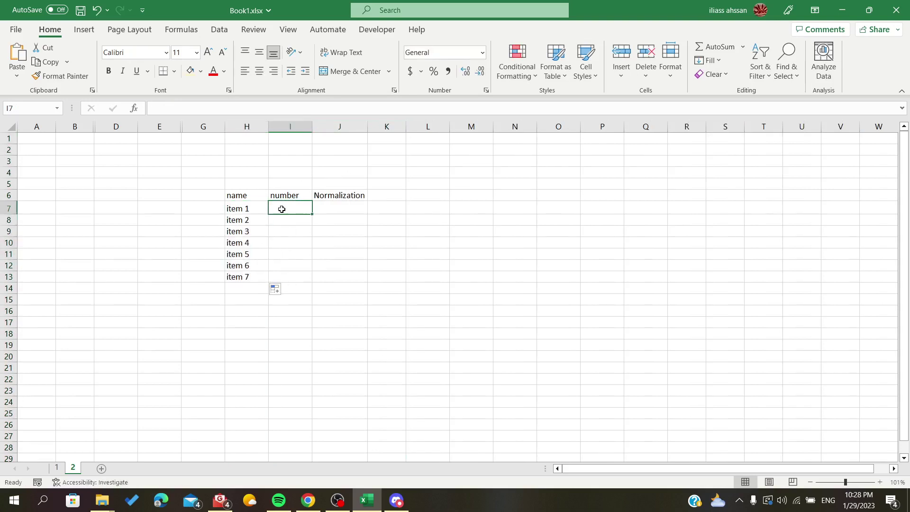
text(5)
click(291, 220)
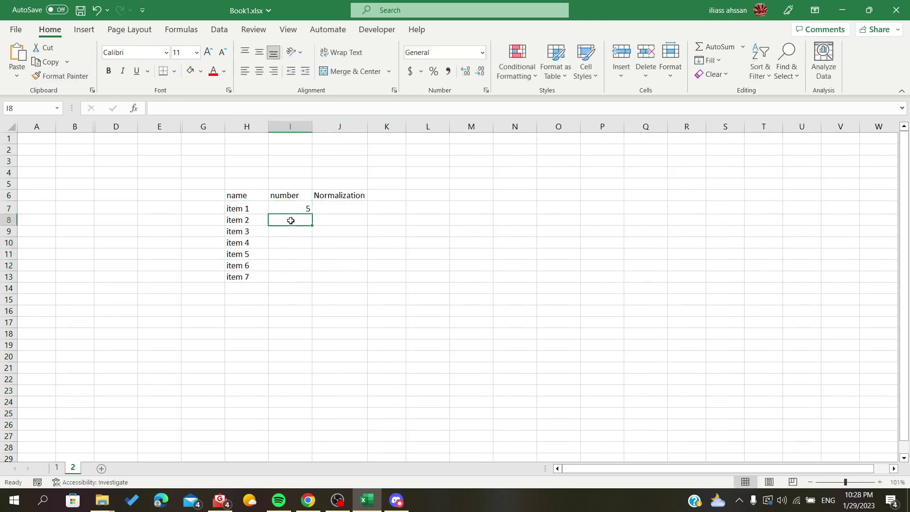
text(10)
key(Return)
drag(291, 210, 307, 277)
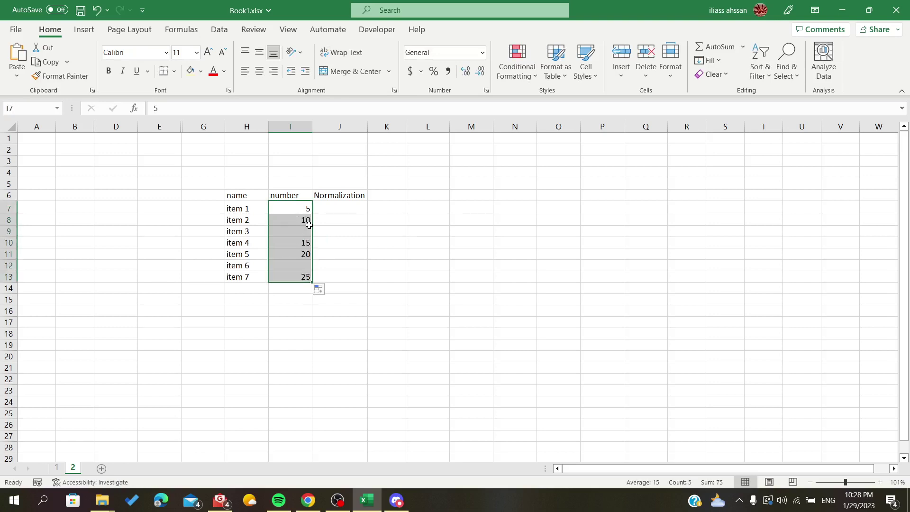
drag(296, 209, 306, 279)
click(460, 262)
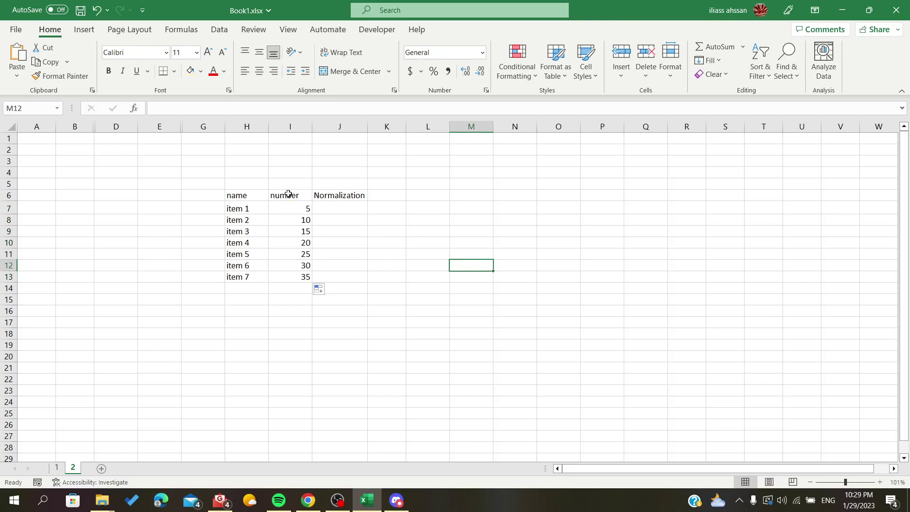
drag(240, 208, 235, 276)
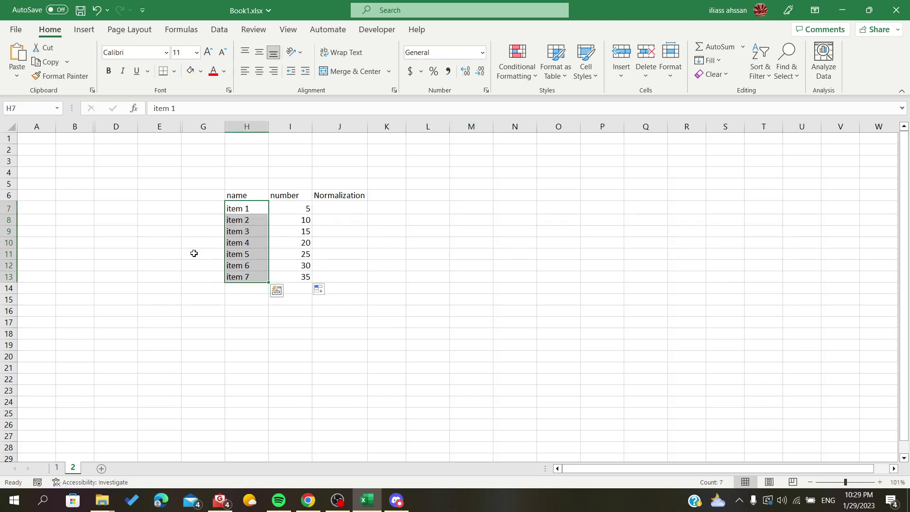
click(297, 288)
click(190, 303)
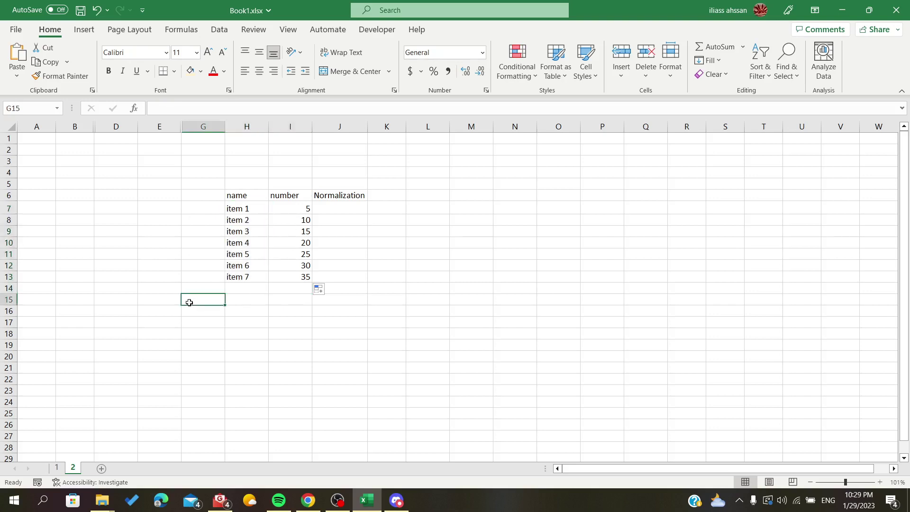
text(5)
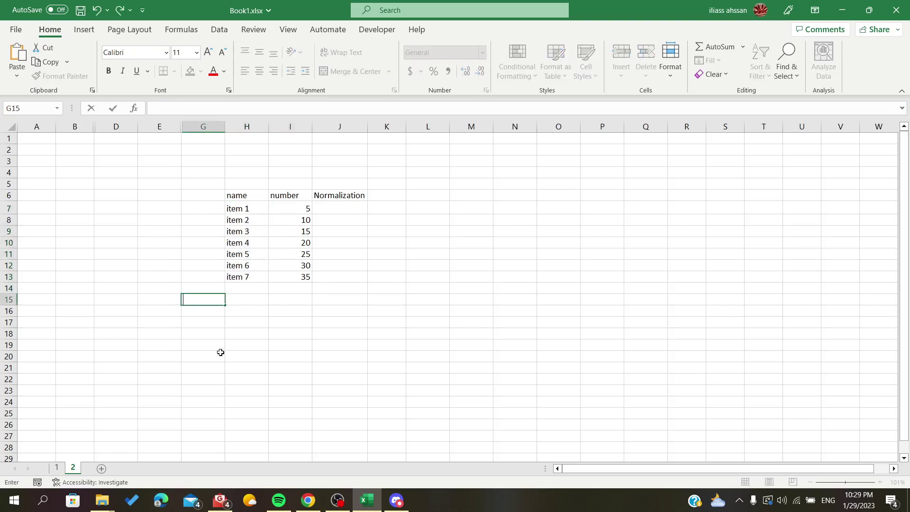
click(291, 288)
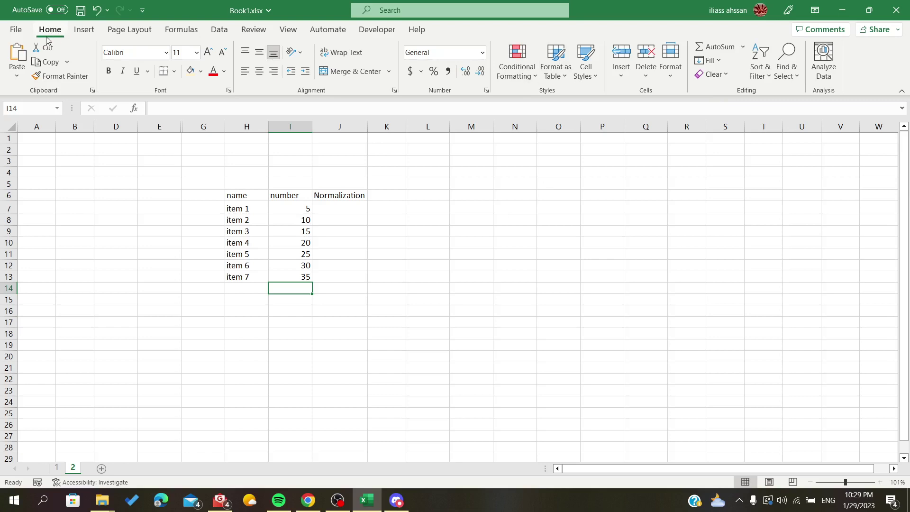
click(710, 49)
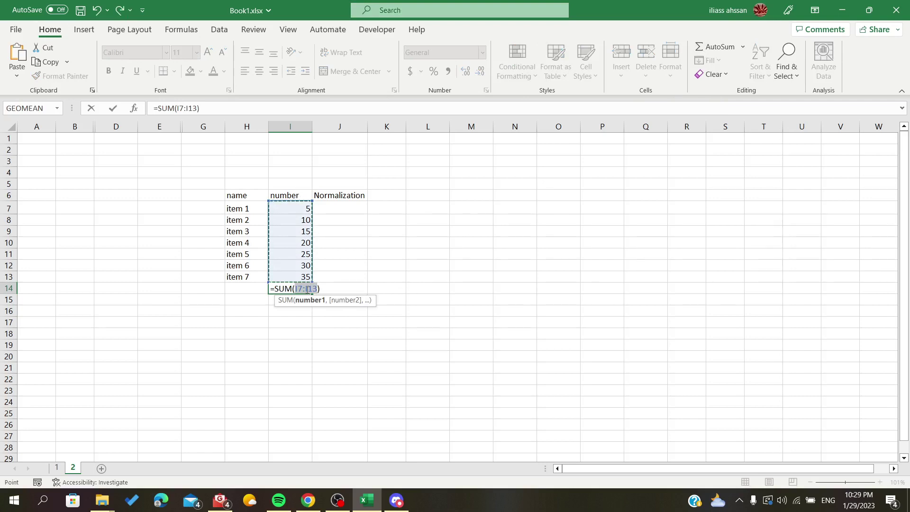
key(Escape)
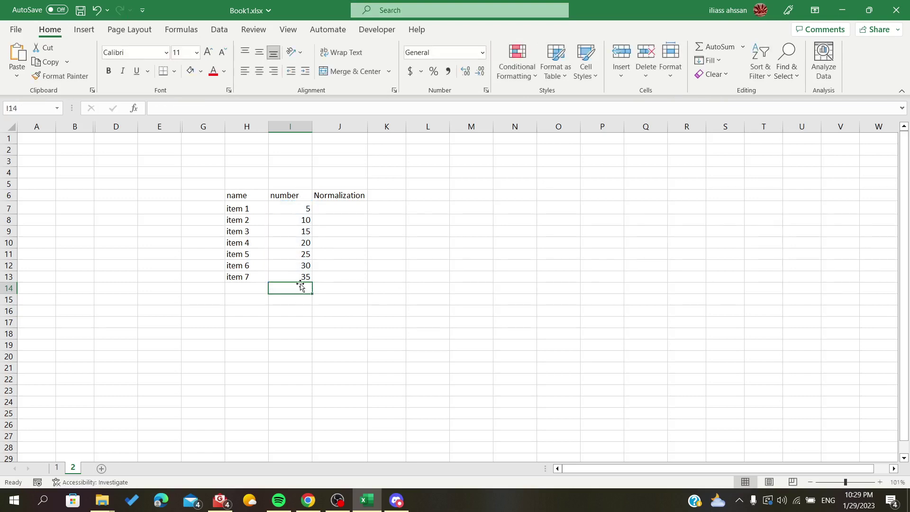
Enter =SUM(I7:I13) in I14 so the total shows 140
text(=)
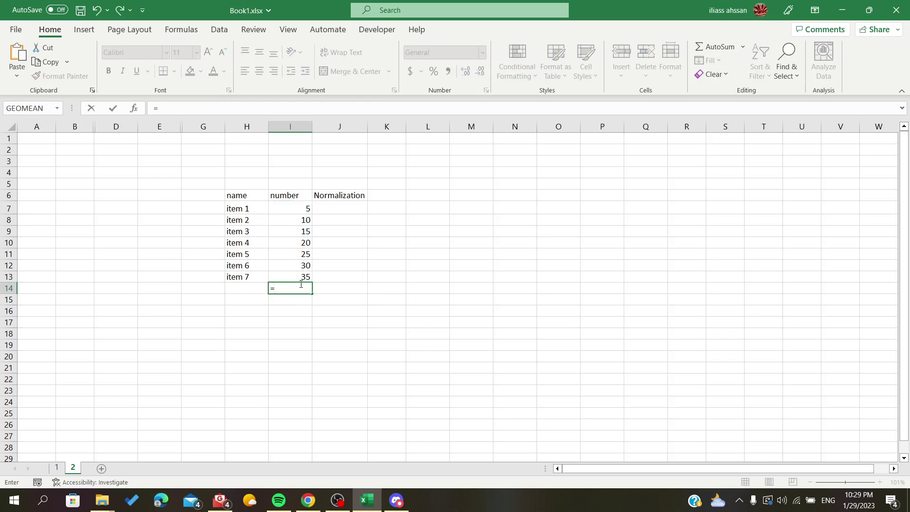
text(sum)
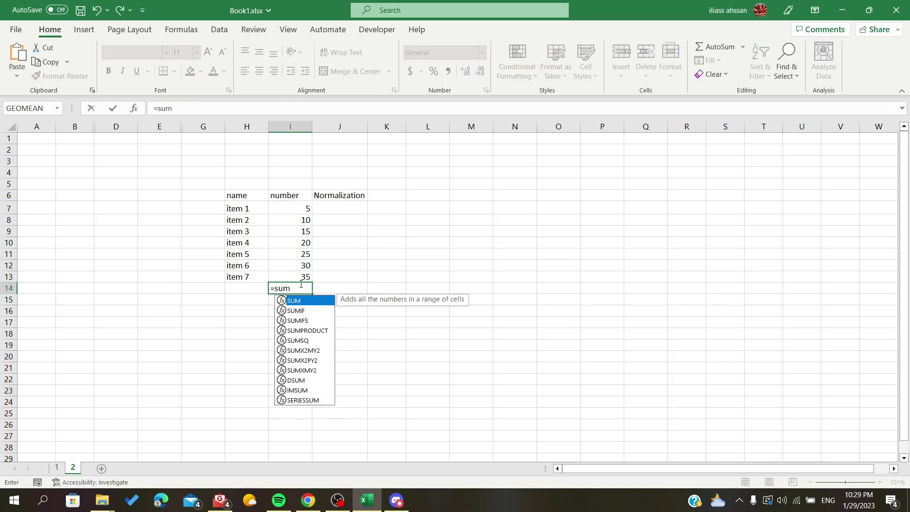
double_click(296, 304)
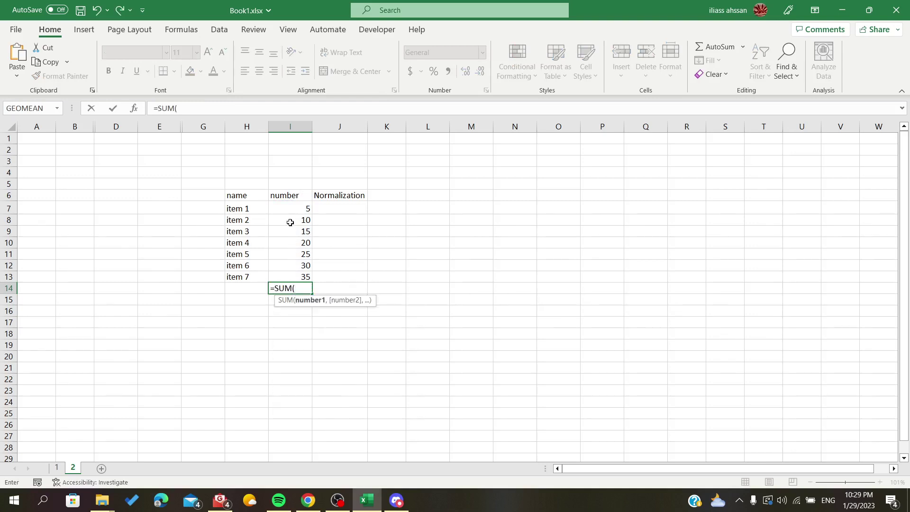
drag(286, 208, 286, 277)
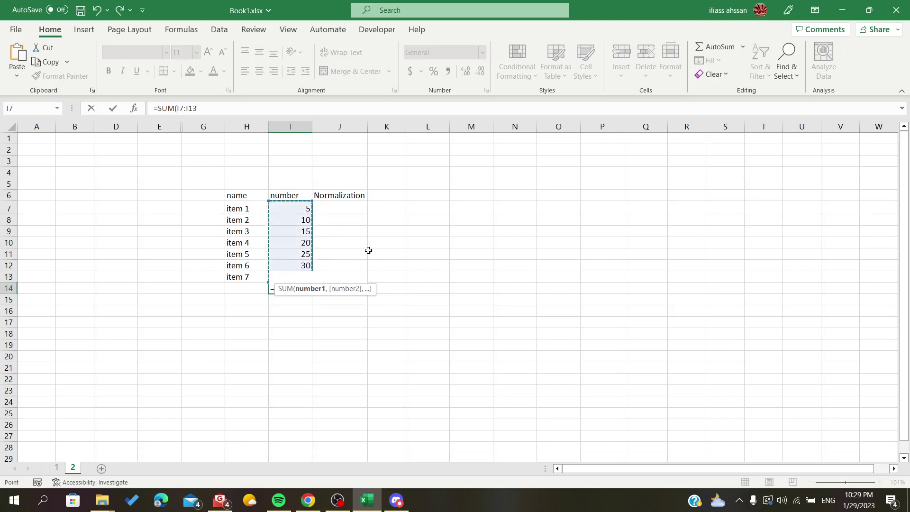
click(304, 422)
key(Escape)
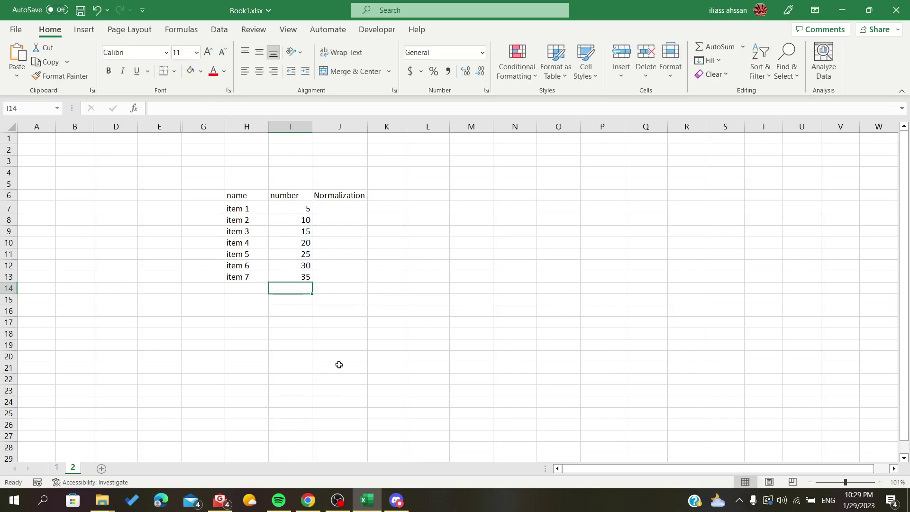
text(=sum)
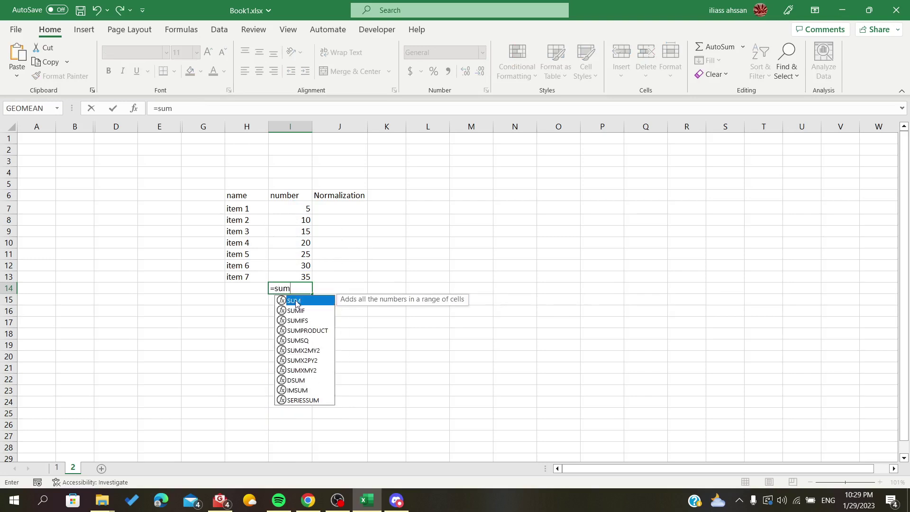
double_click(296, 304)
drag(285, 277, 287, 211)
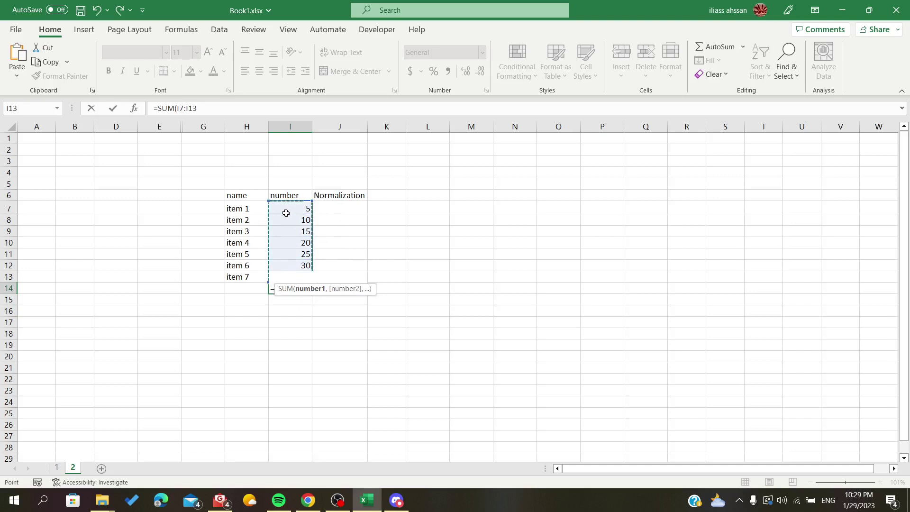
key(Return)
click(308, 288)
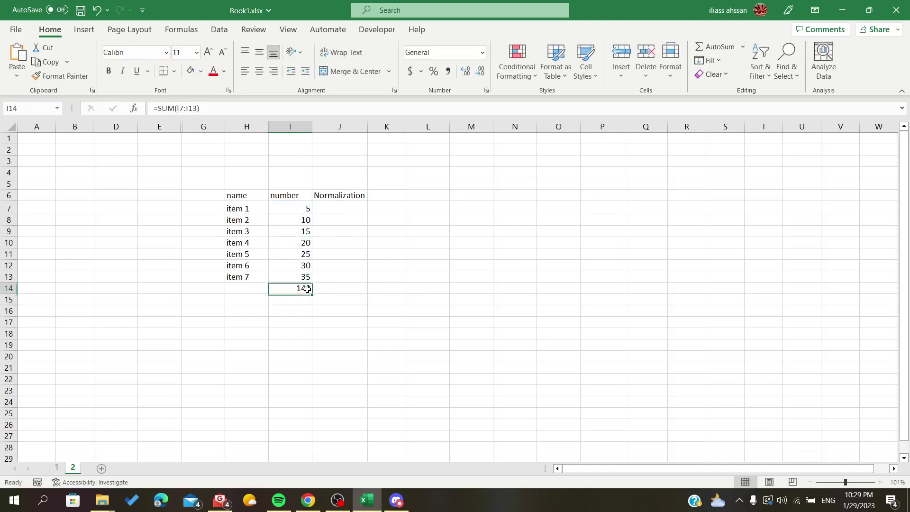
click(301, 300)
click(716, 46)
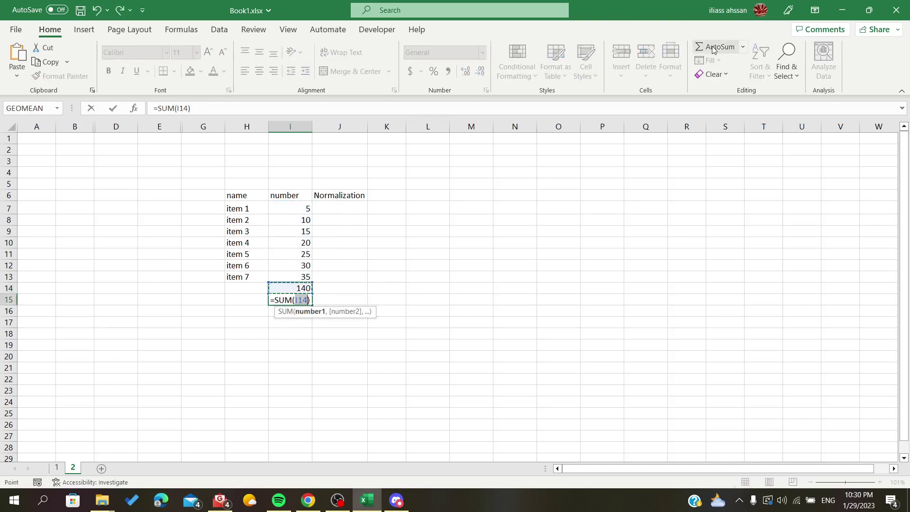
drag(292, 208, 294, 286)
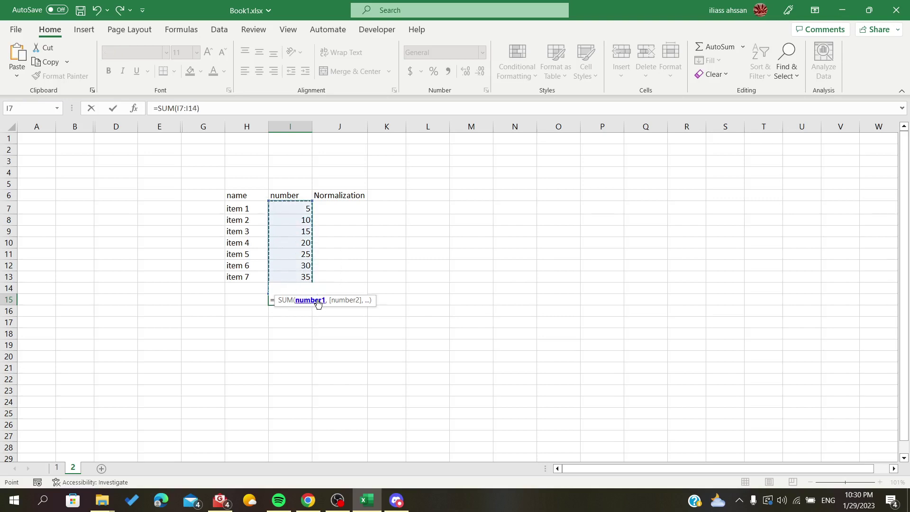
drag(291, 209, 285, 278)
key(Return)
click(300, 300)
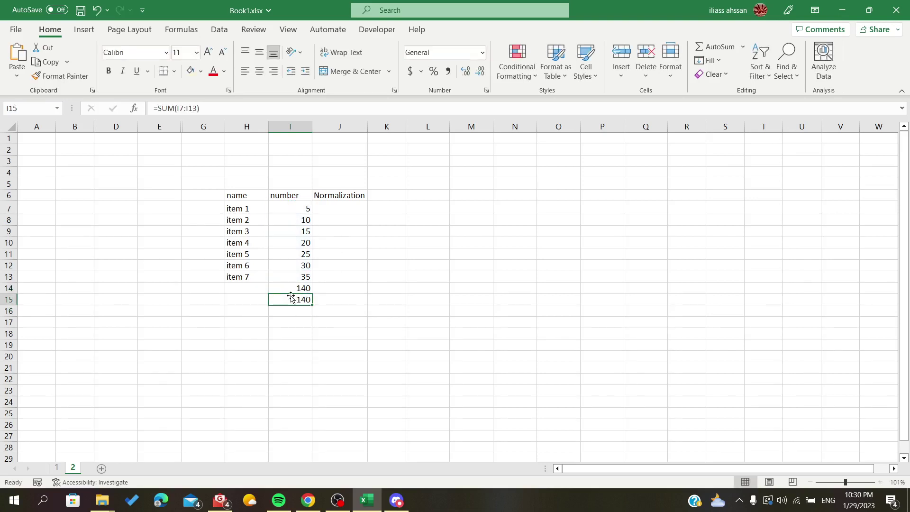
key(Delete)
click(362, 303)
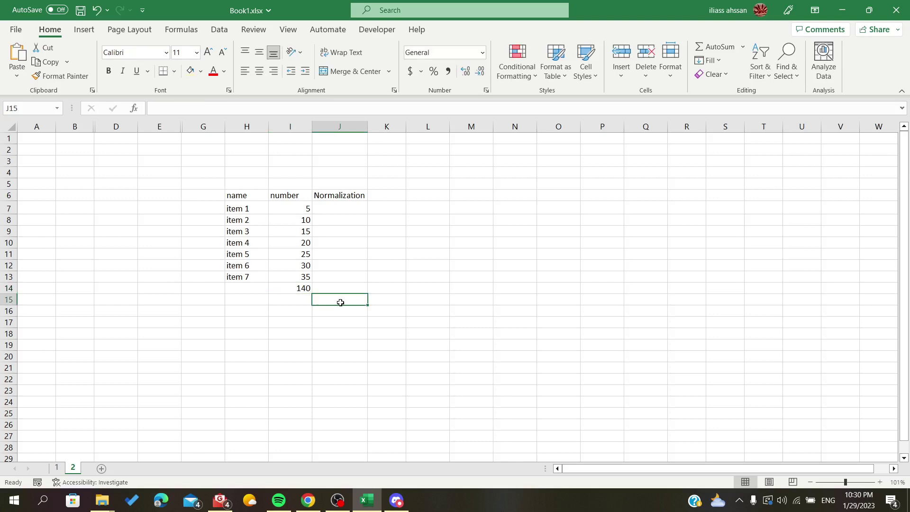
Enter =I7/I14*100 in J7, giving item 1's normalization of 3.571428571
click(356, 208)
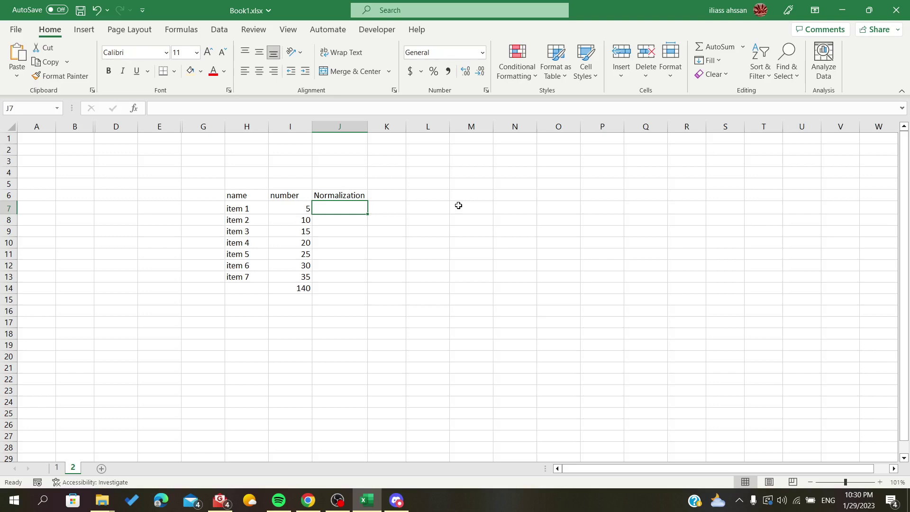
text(5)
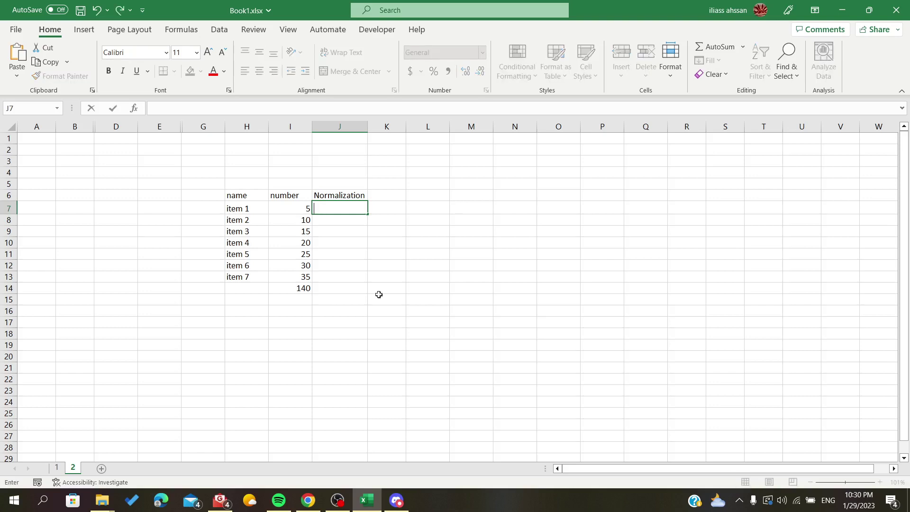
text(=)
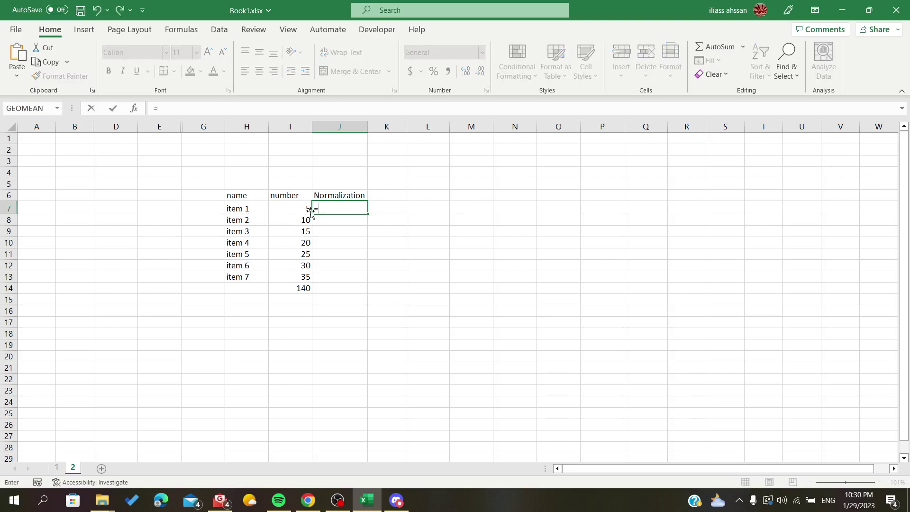
click(318, 210)
click(300, 210)
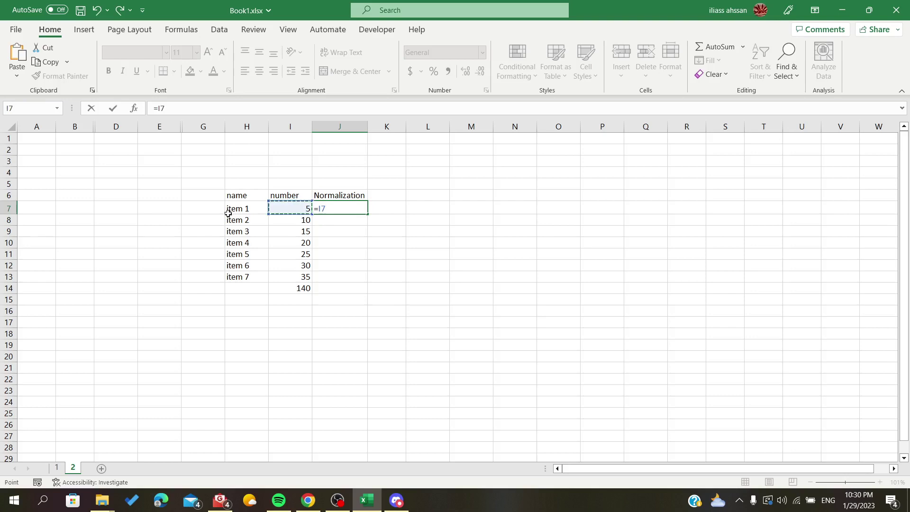
text(/)
click(290, 288)
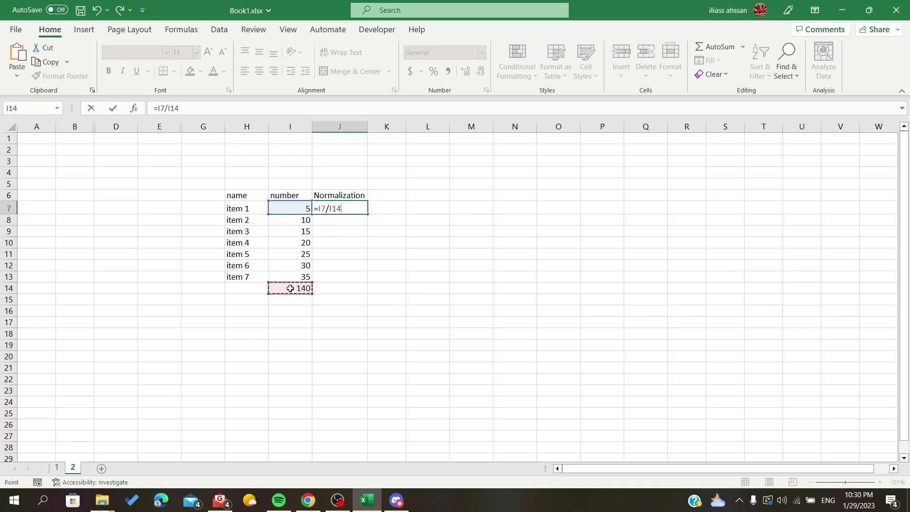
text(*)
key(Return)
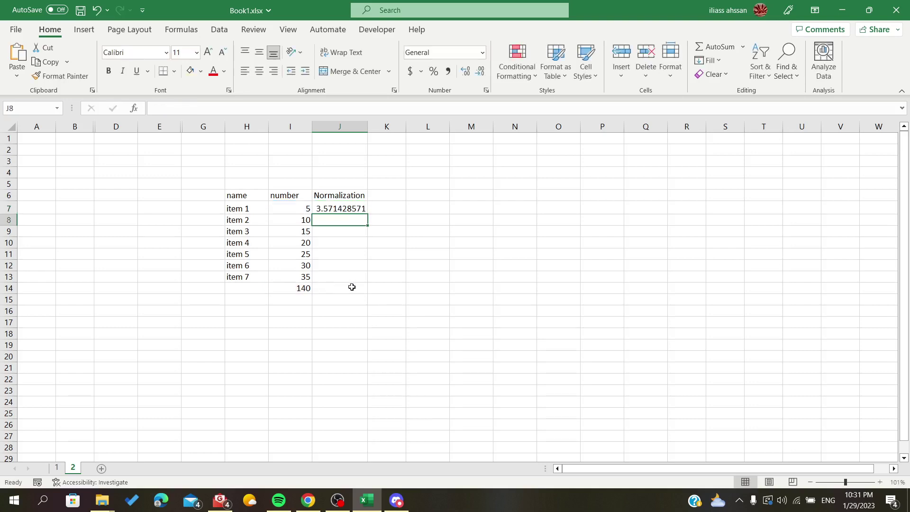
Format J7 with four decimal places so it displays 3.5714
click(334, 209)
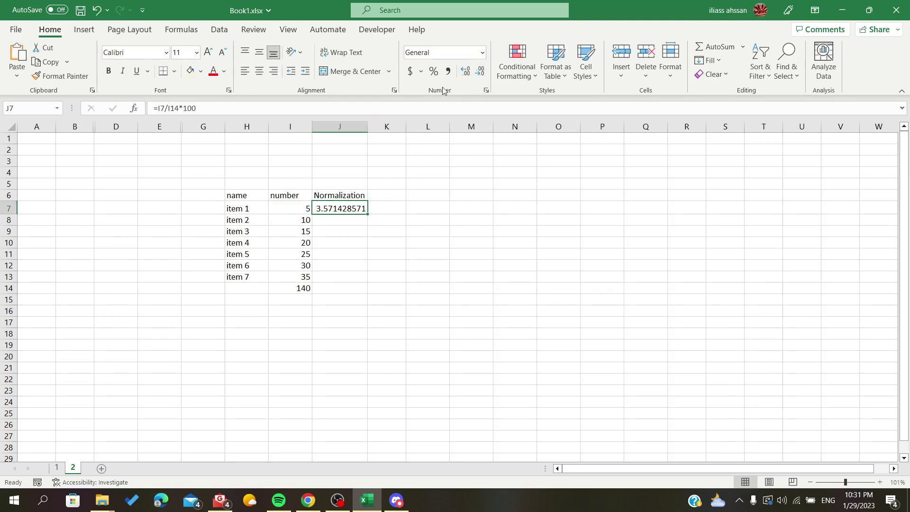
click(480, 71)
click(481, 72)
click(480, 72)
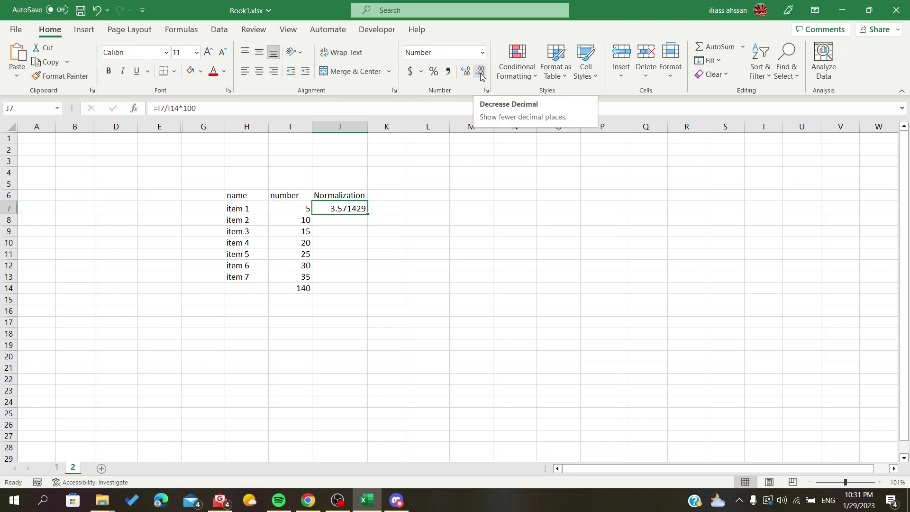
click(480, 72)
click(480, 72)
click(481, 72)
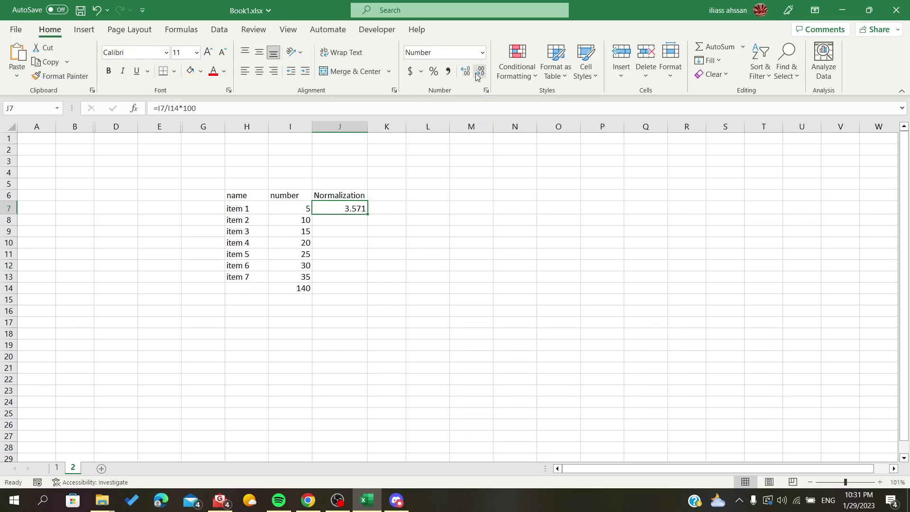
click(465, 71)
click(339, 222)
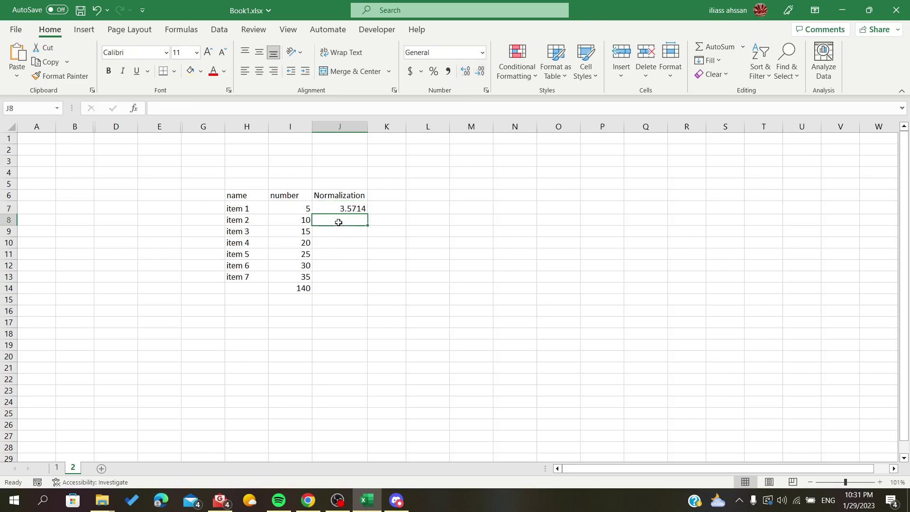
Fill J7's formula down to J13 and inspect J8's =I8/I15*100 causing #DIV/0!
click(345, 209)
drag(368, 213, 359, 283)
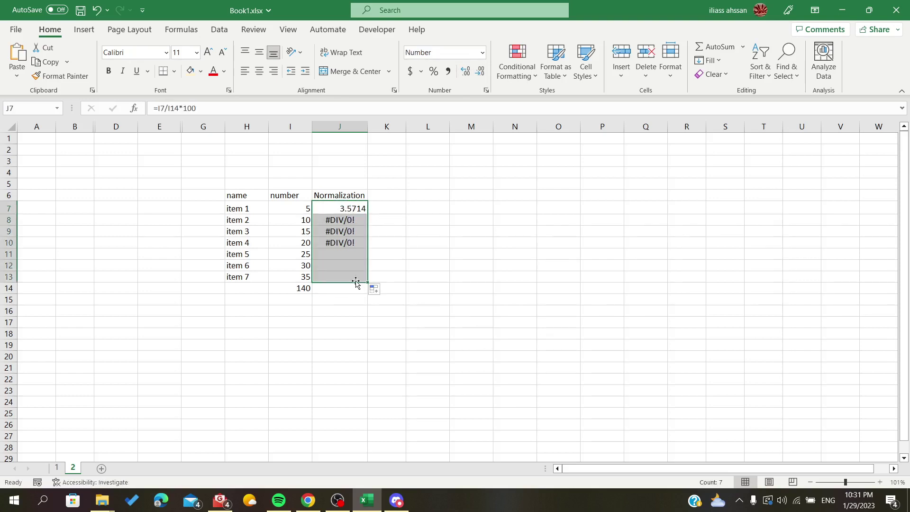
click(353, 221)
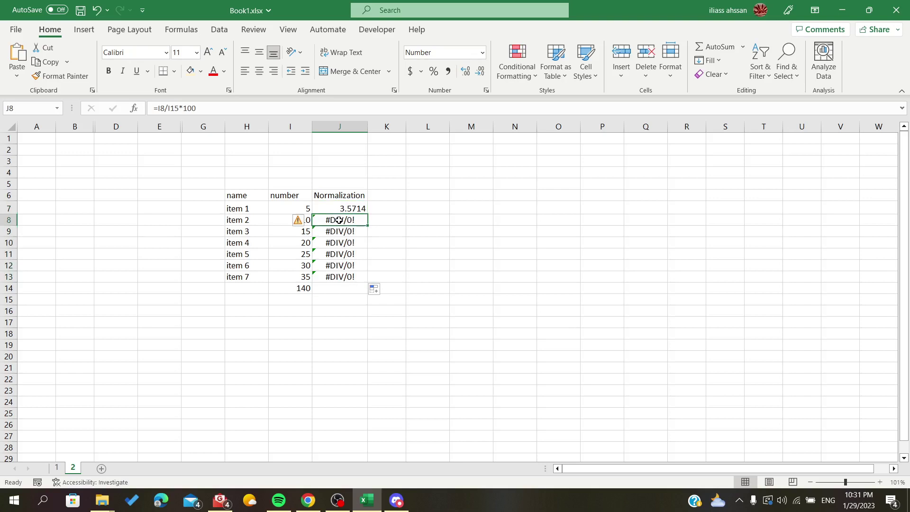
double_click(336, 221)
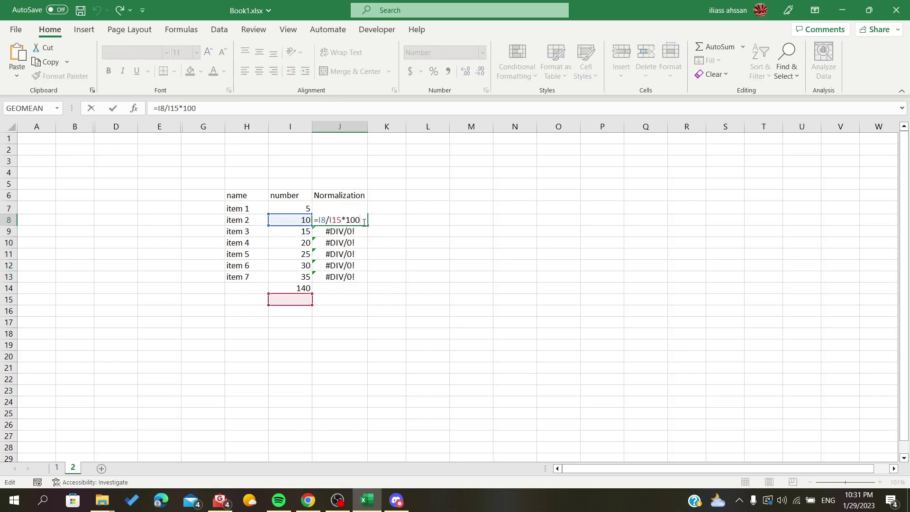
key(Escape)
Change J7's formula to =I7/$I$14*100 so the total reference stays fixed
click(358, 209)
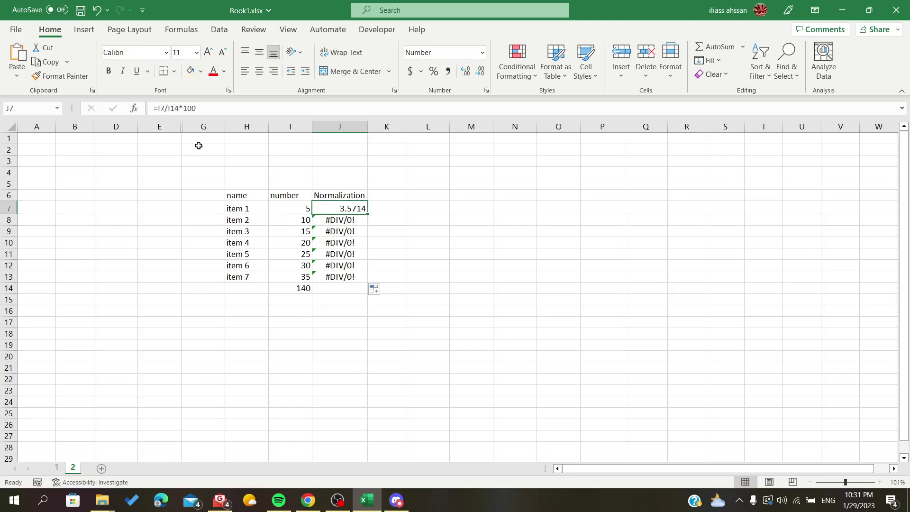
click(175, 108)
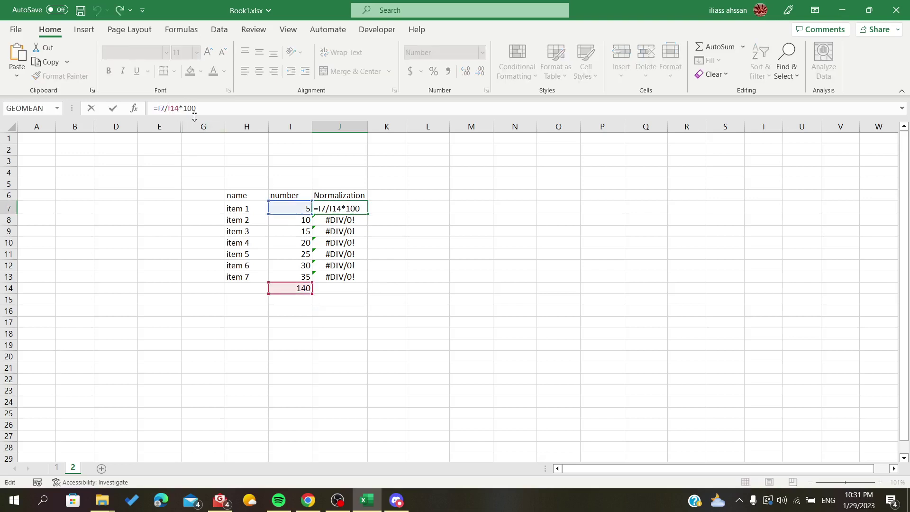
text($I)
text($)
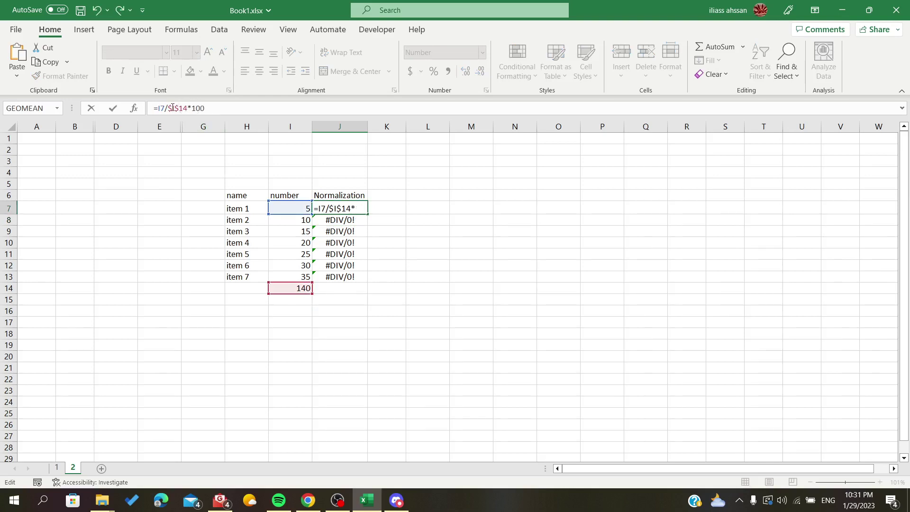
drag(168, 108, 188, 109)
click(219, 109)
key(Return)
Refill J7's locked formula down to J13, showing 7.1429 through 25.0000
click(353, 208)
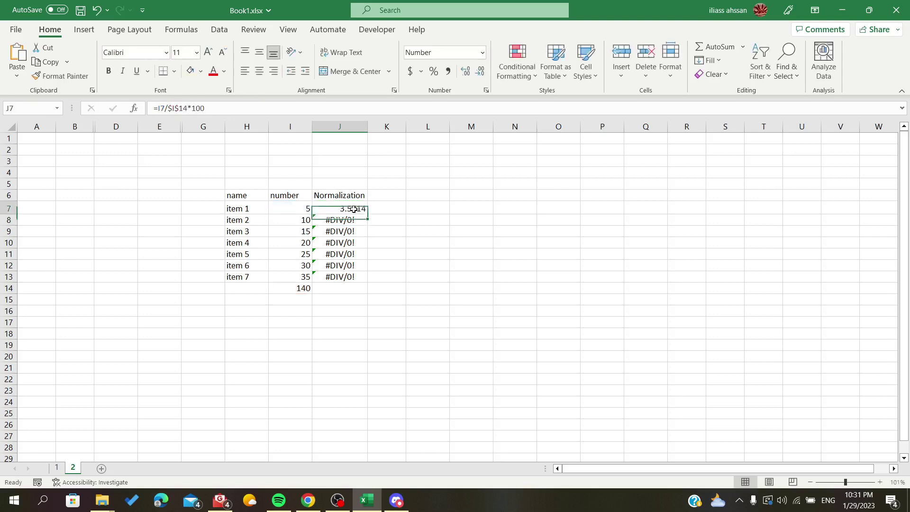
drag(368, 215, 364, 280)
click(445, 230)
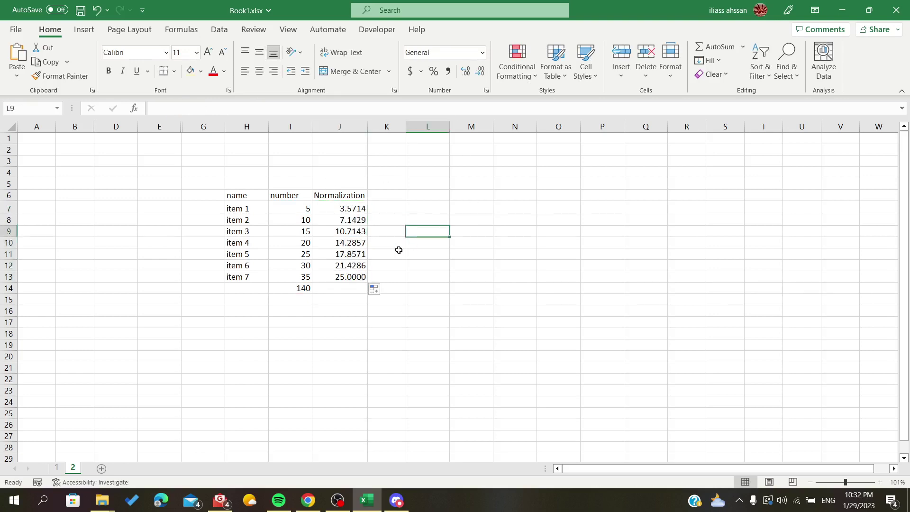
click(419, 357)
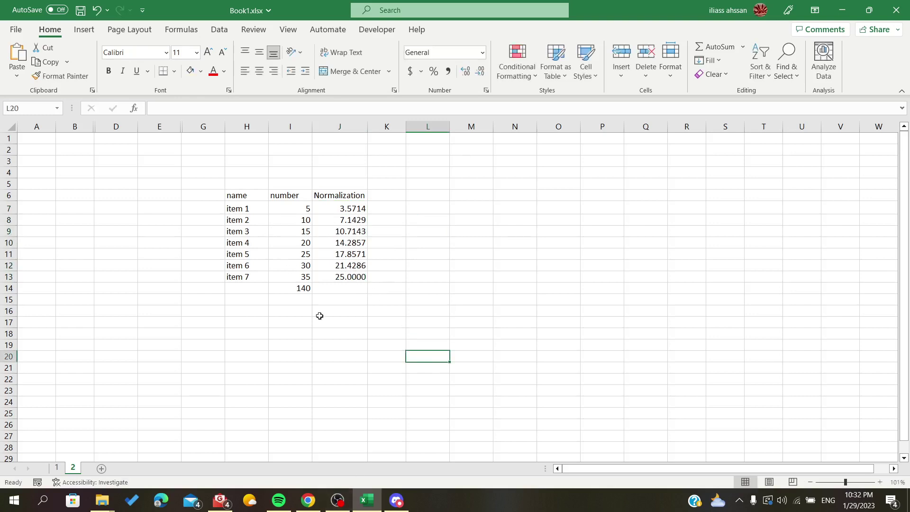
click(438, 319)
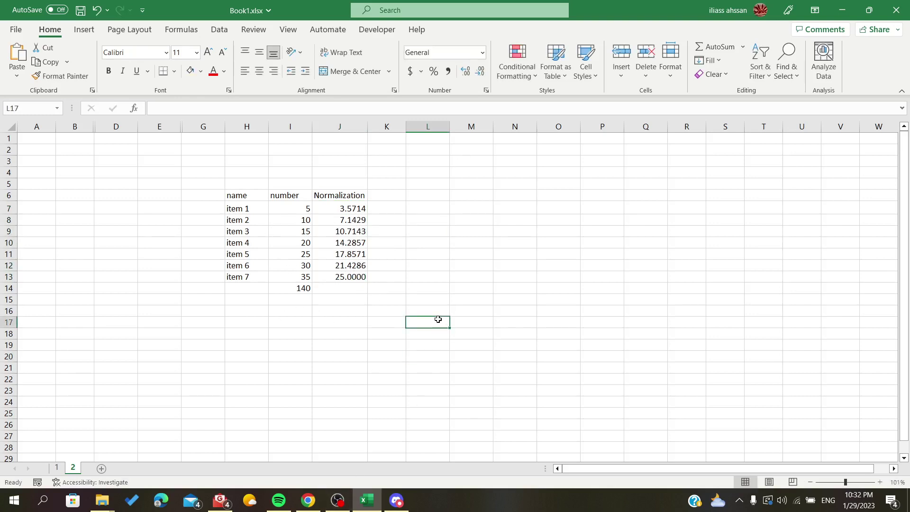